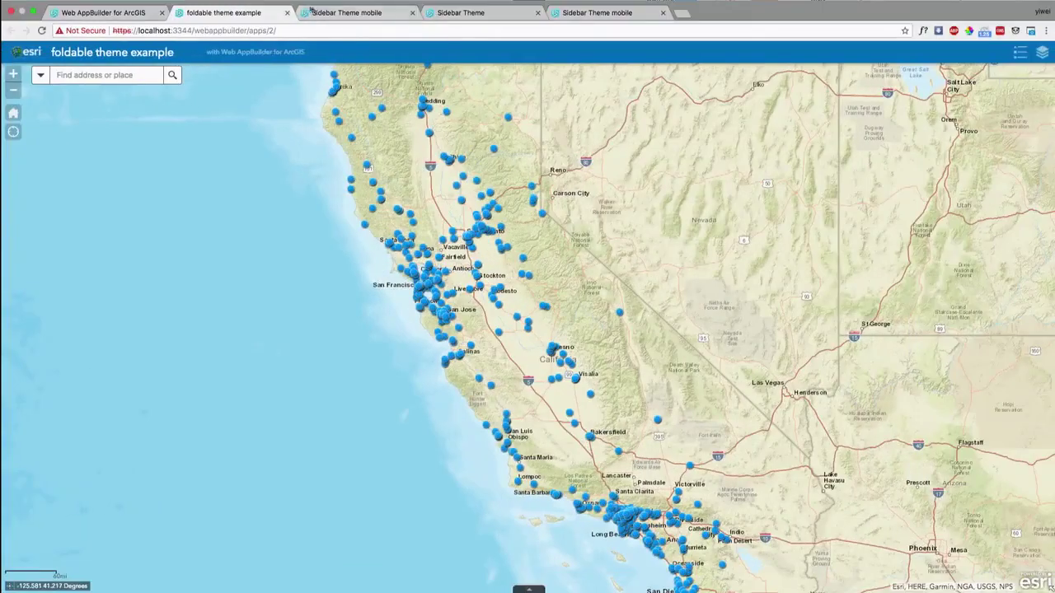
# Step: Switch to the Sidebar Theme app tab showing the Near Me panel at 5 miles beside the farmers-market map
pyautogui.click(338, 13)
pyautogui.click(454, 11)
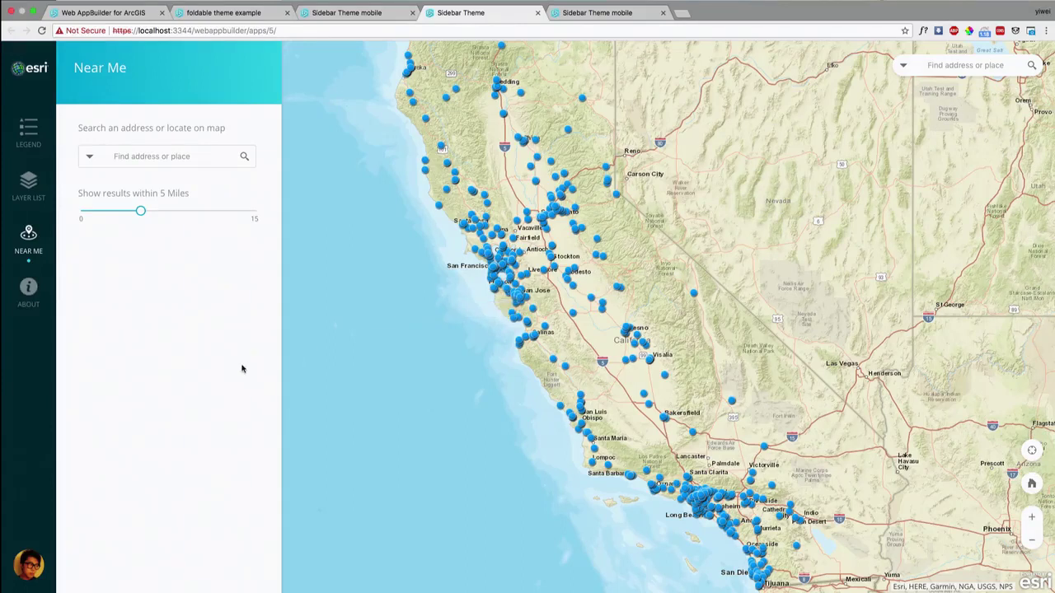
# Step: Preview the Sidebar Theme mobile app in iPhone 8 Plus device mode with a widened pane
pyautogui.press('super+alt+i')
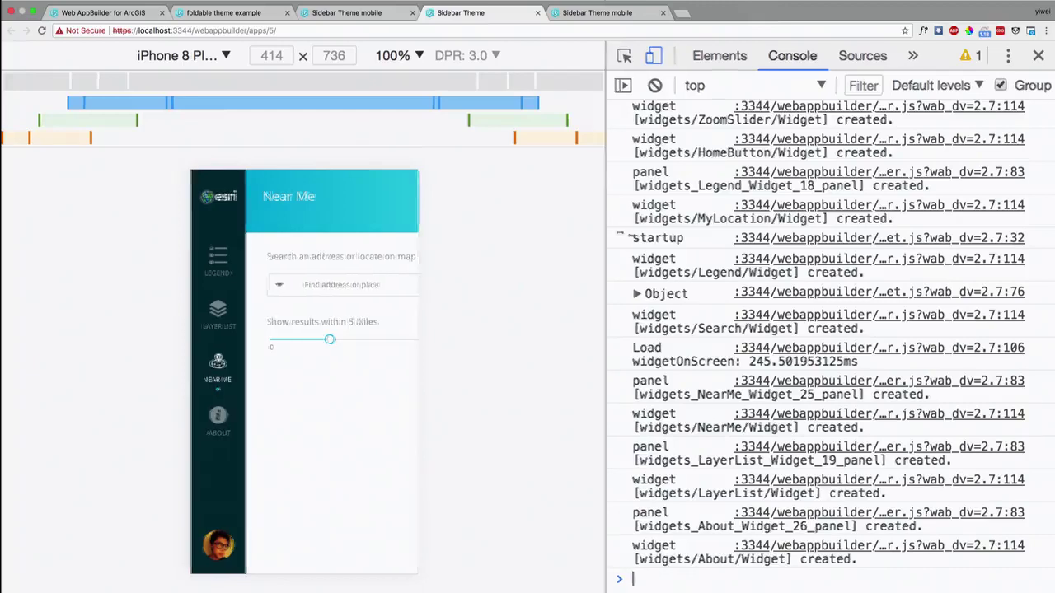
pyautogui.moveTo(606, 242); pyautogui.dragTo(664, 242)
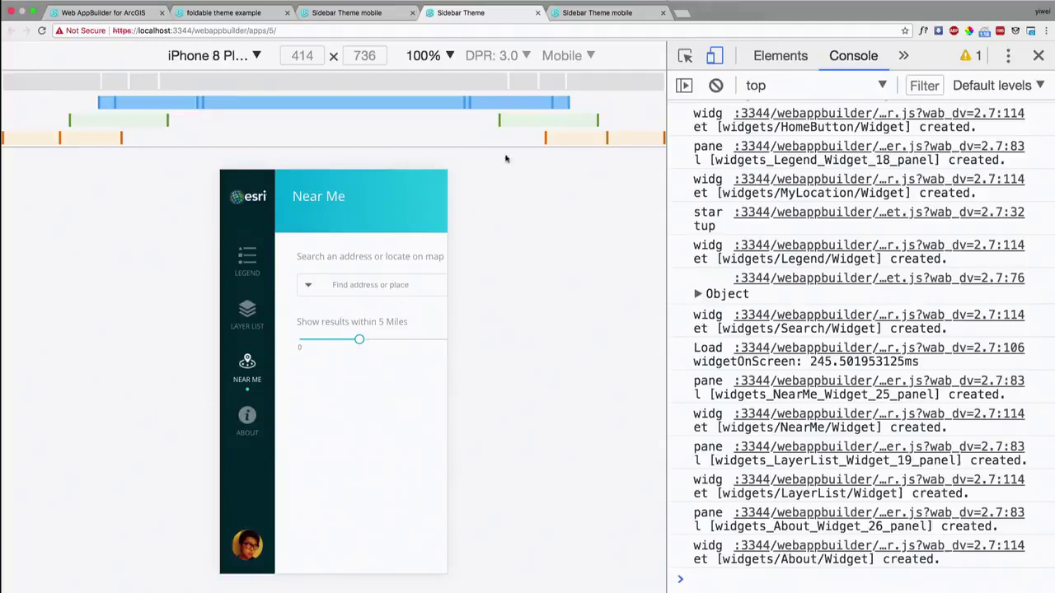
pyautogui.click(371, 12)
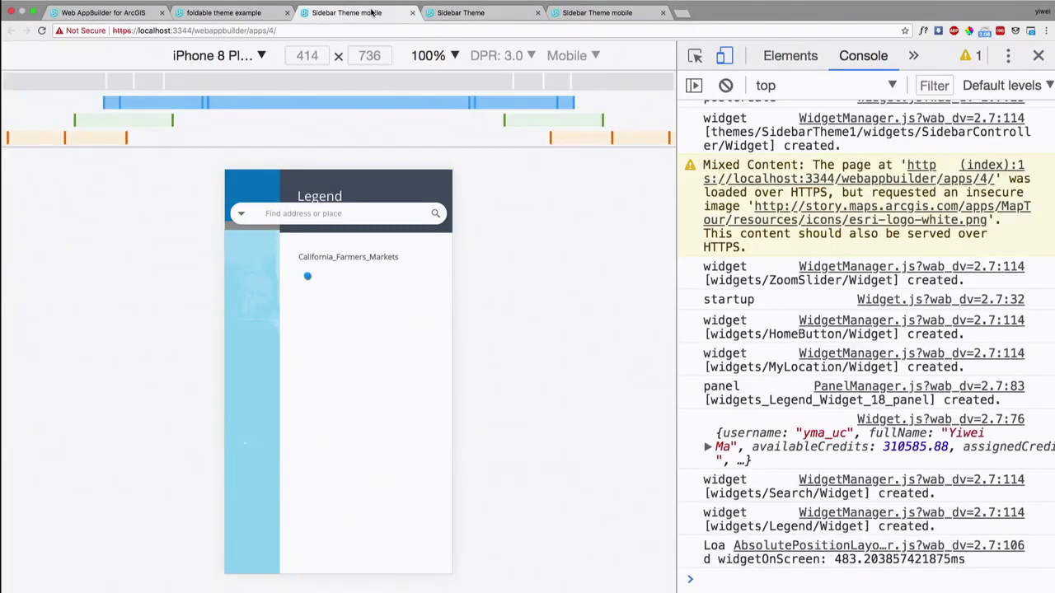
pyautogui.click(565, 12)
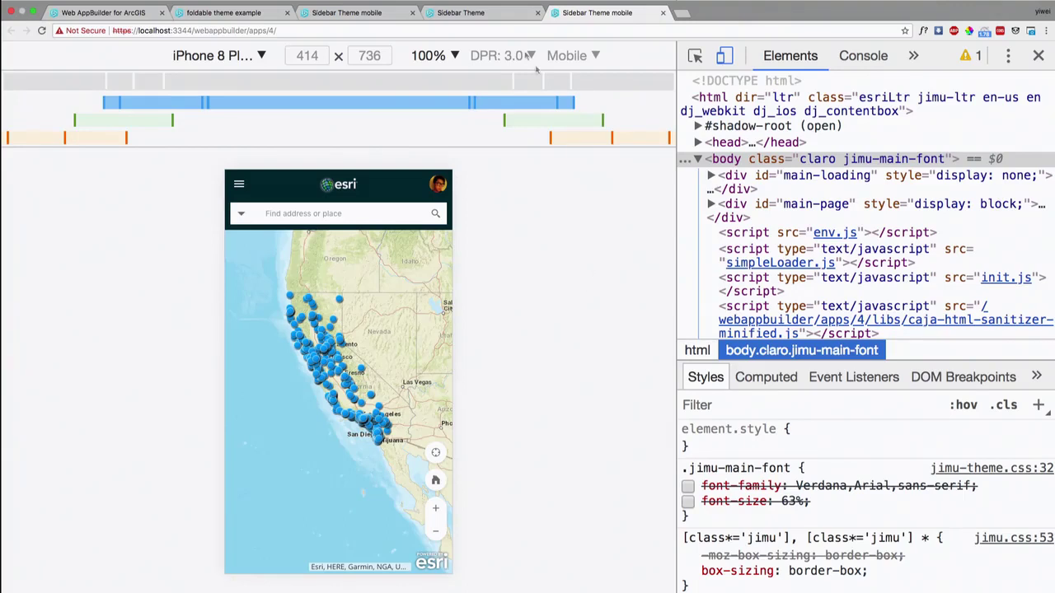
# Step: Open and close the hamburger widget menu, reload the app, and go back to the apps gallery
pyautogui.click(499, 22)
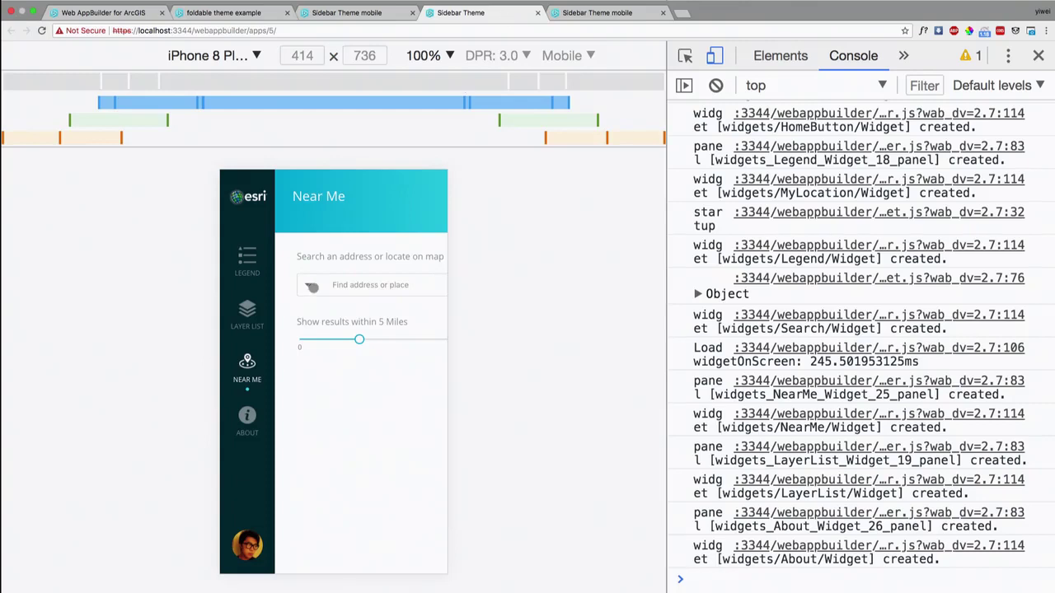
pyautogui.click(571, 22)
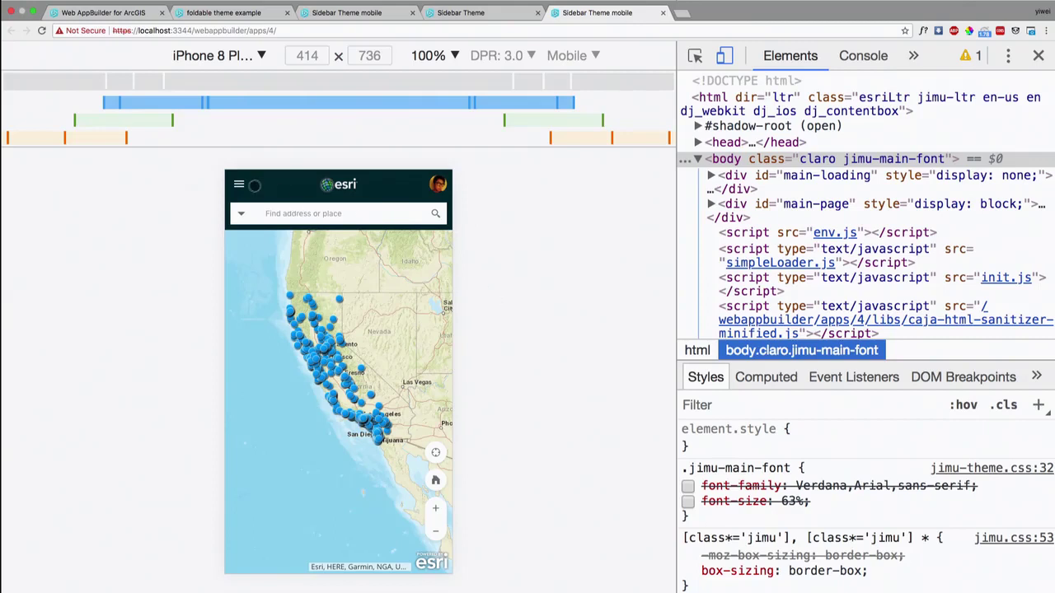
pyautogui.click(240, 185)
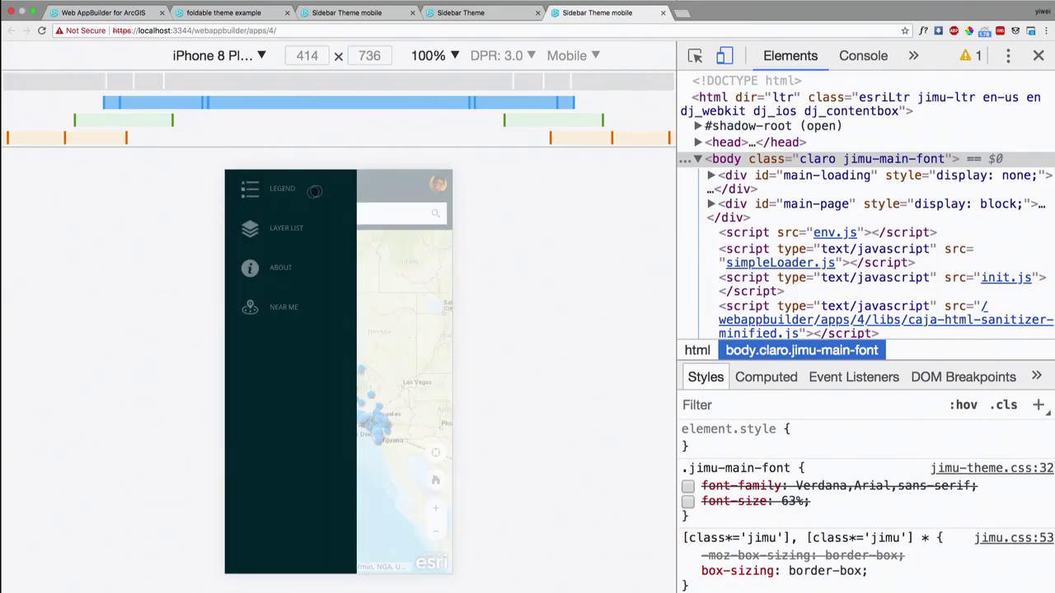
pyautogui.click(247, 186)
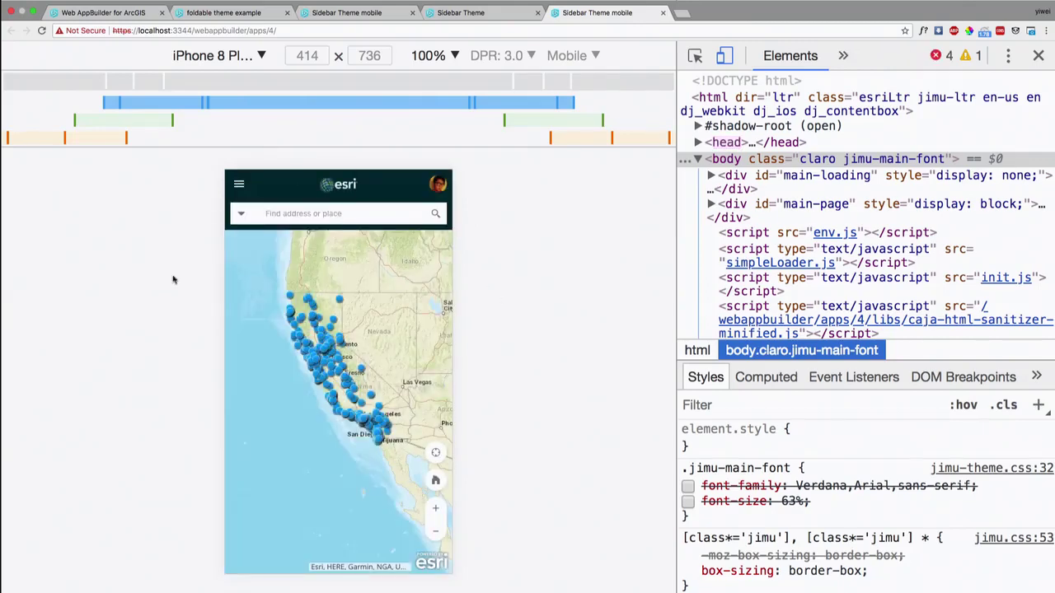
pyautogui.press('super+r')
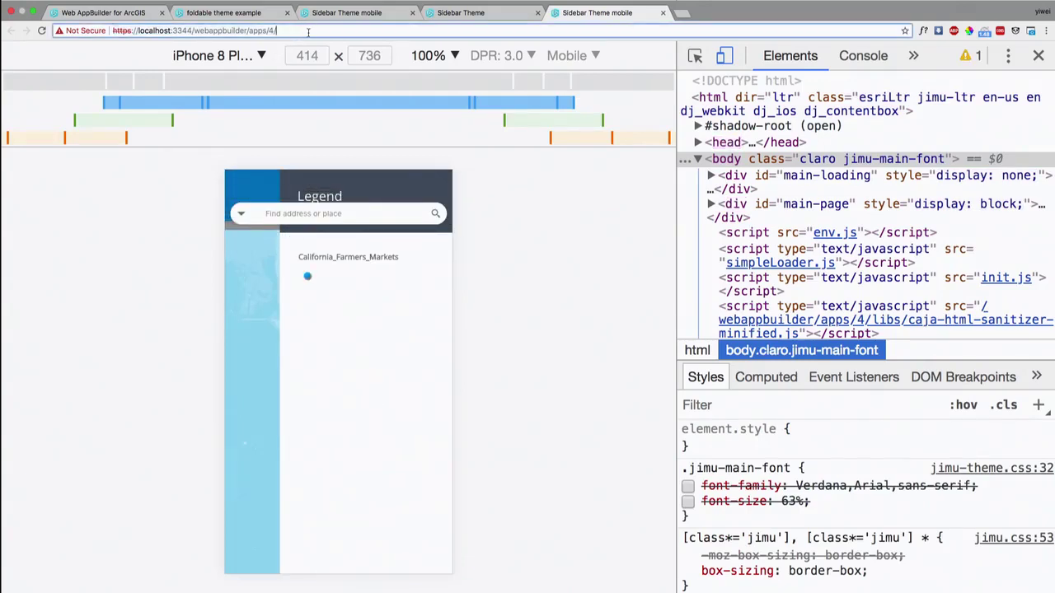
pyautogui.click(105, 12)
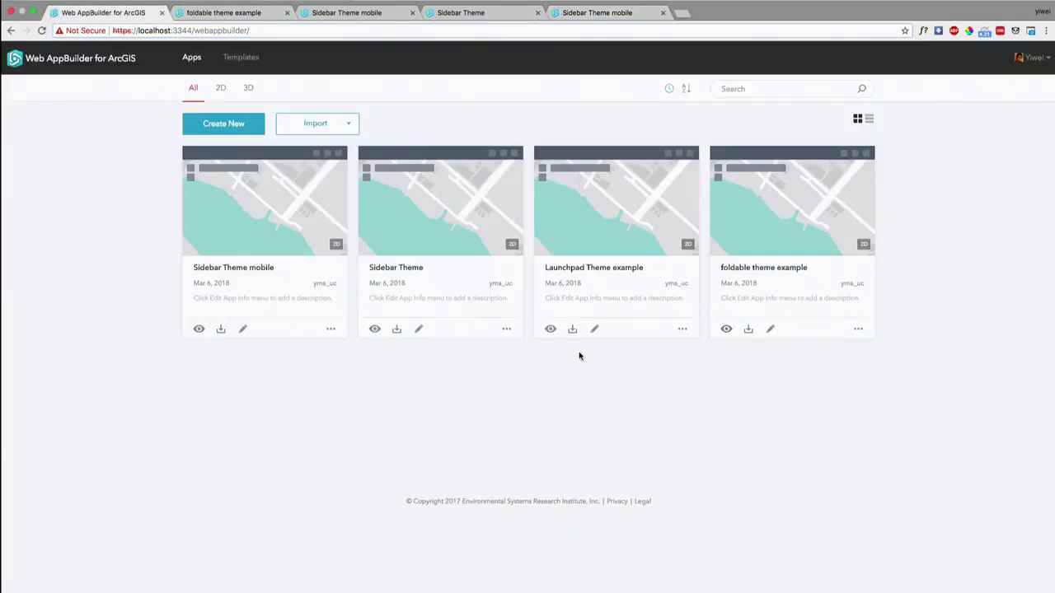
# Step: Start editing the Sidebar Theme mobile app and close its extra tab
pyautogui.click(255, 13)
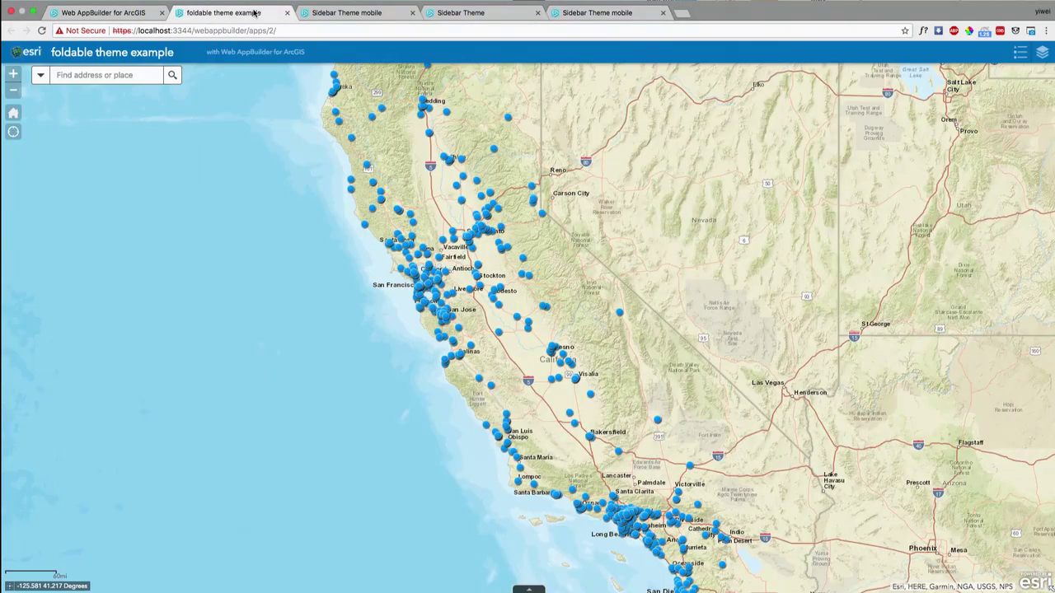
pyautogui.click(464, 14)
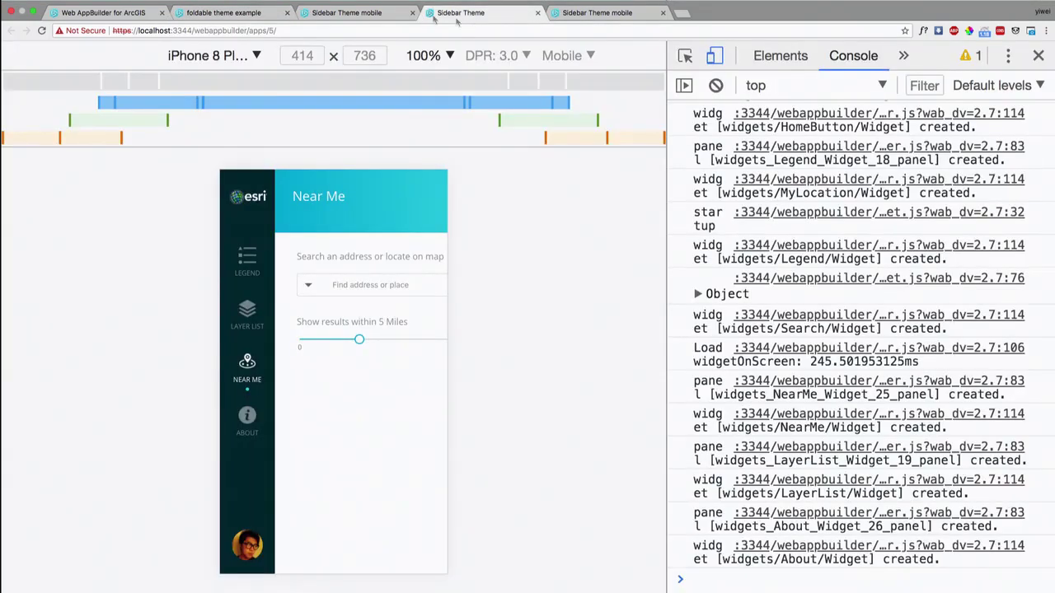
pyautogui.click(132, 13)
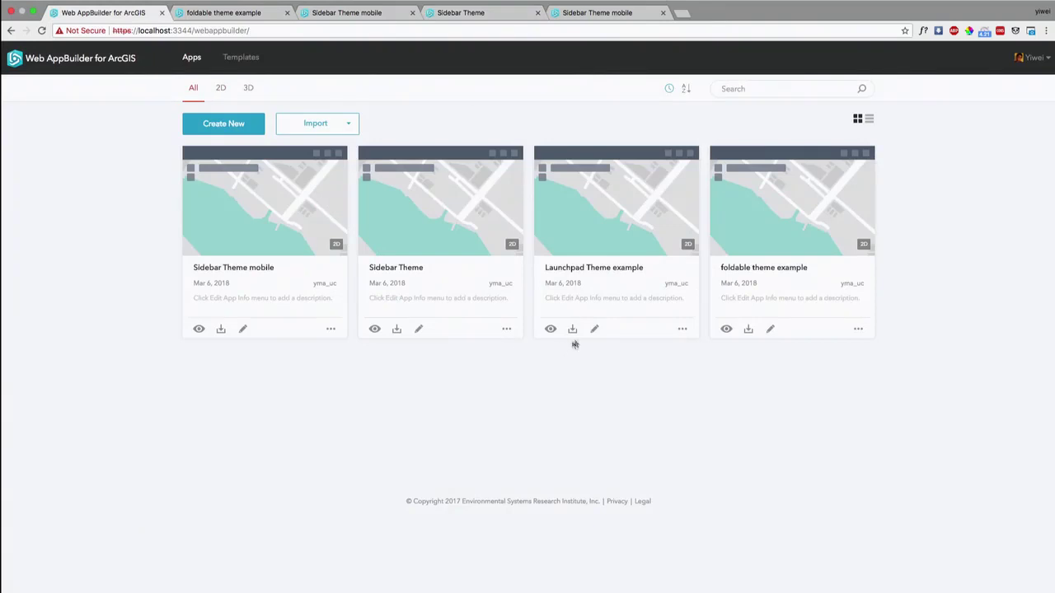
pyautogui.click(244, 330)
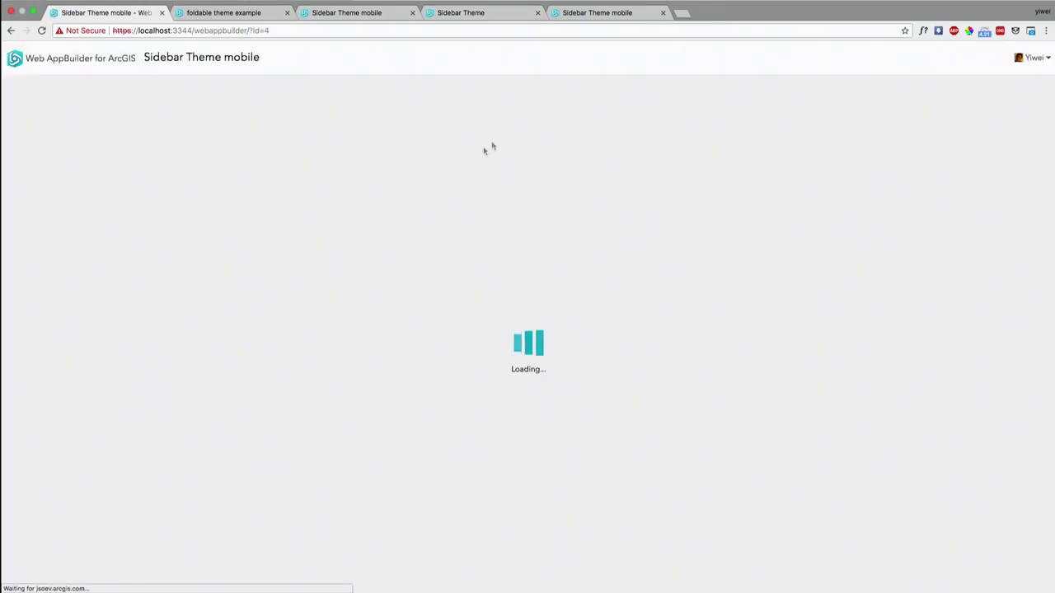
pyautogui.click(662, 12)
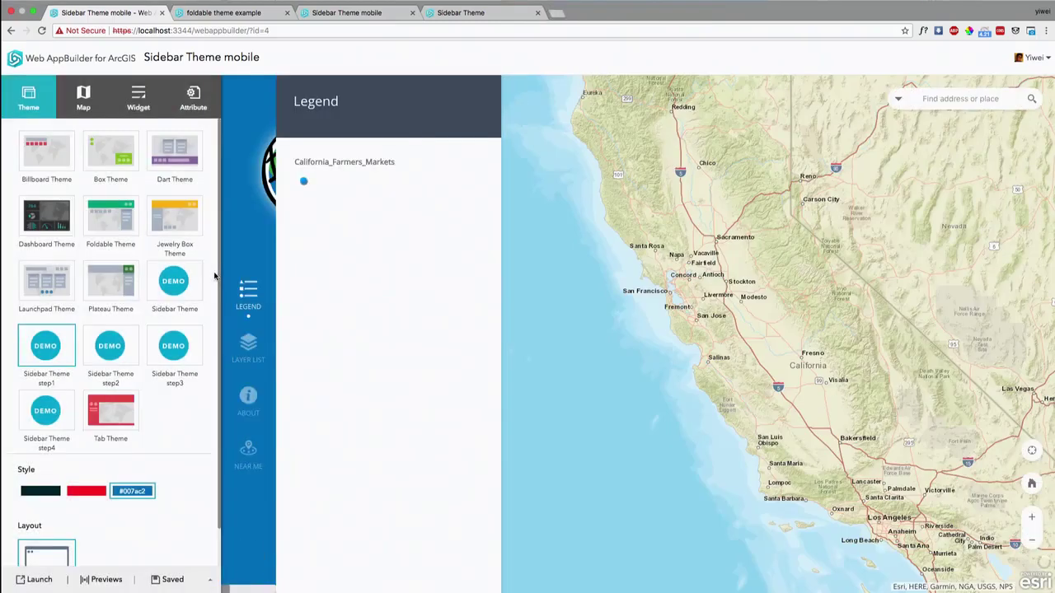
# Step: Apply the Sidebar Theme step4 theme with the dark style, then save and launch the app
pyautogui.click(51, 410)
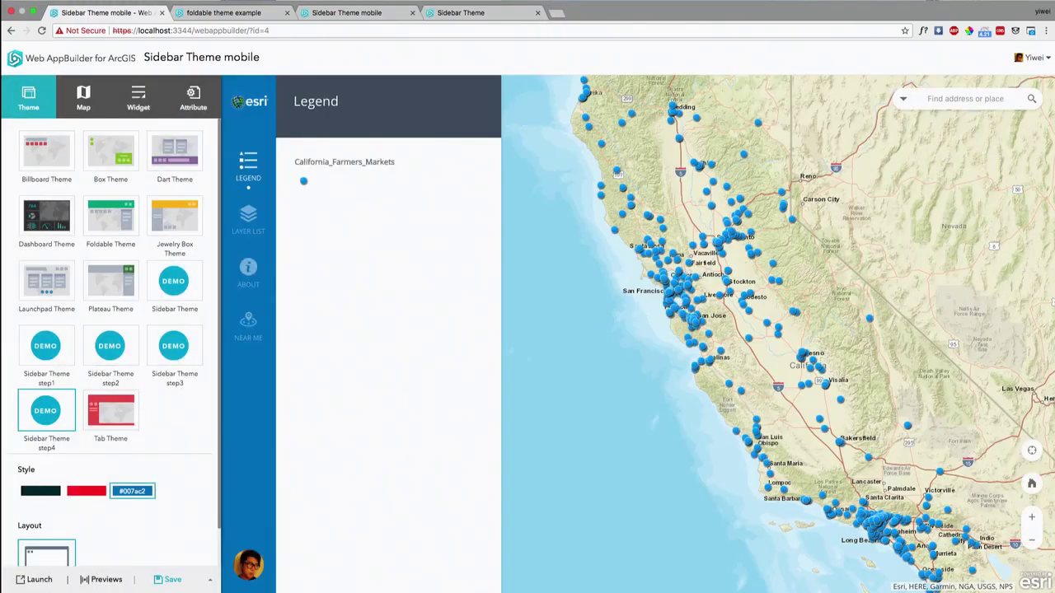
pyautogui.click(46, 488)
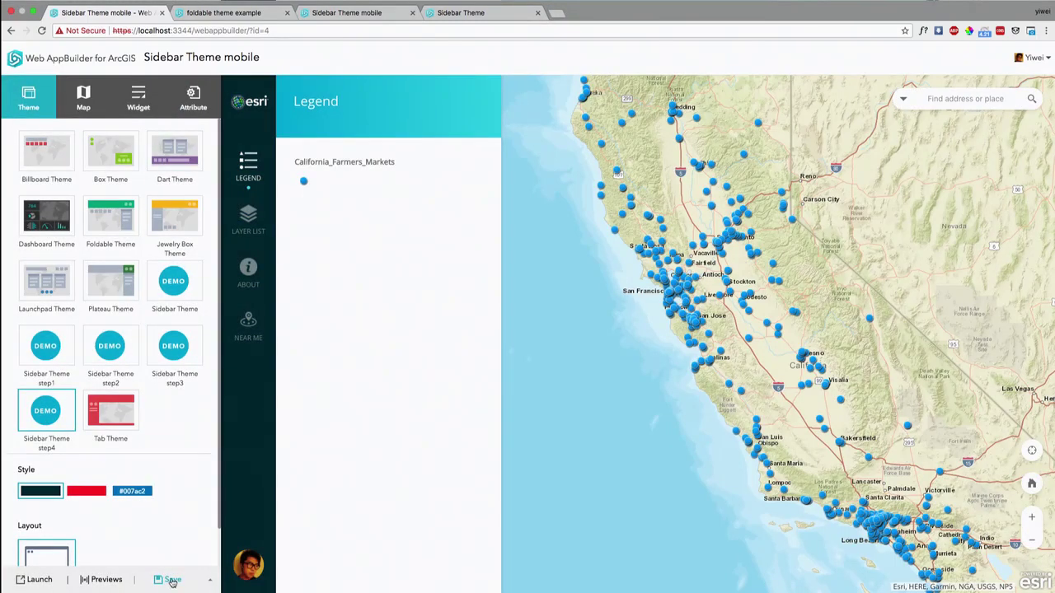
pyautogui.click(172, 582)
pyautogui.click(35, 580)
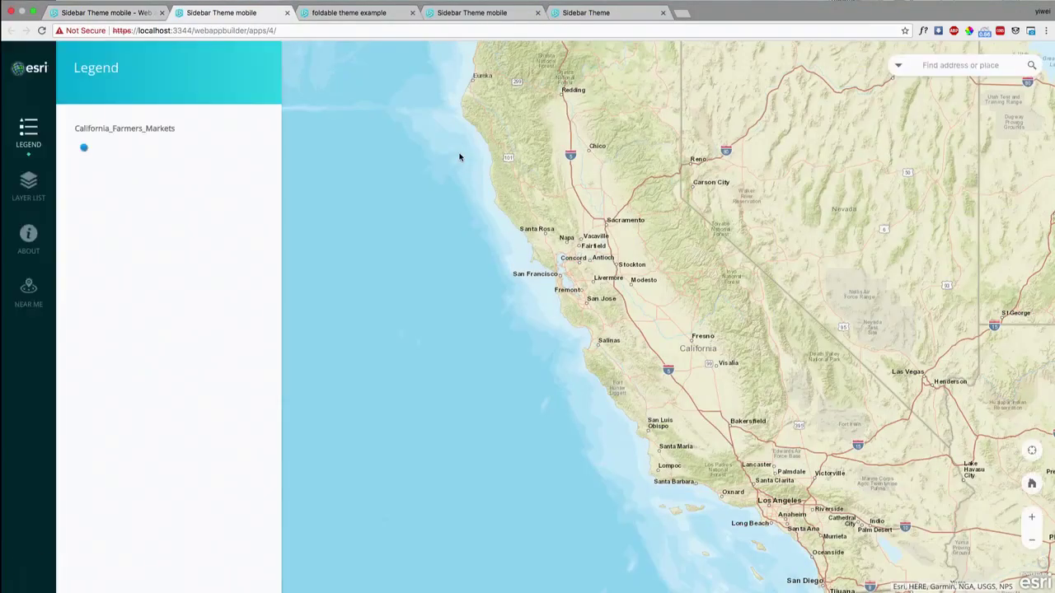
# Step: Reload the launched app in phone emulation and dismiss the restore map extent prompt
pyautogui.press('super+alt+i')
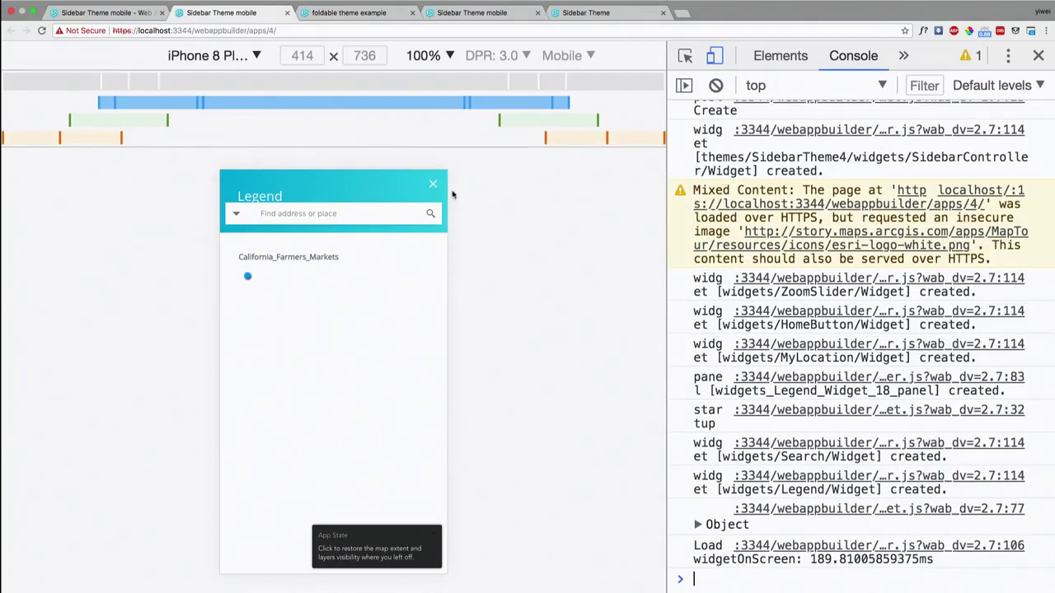
pyautogui.press('super+r')
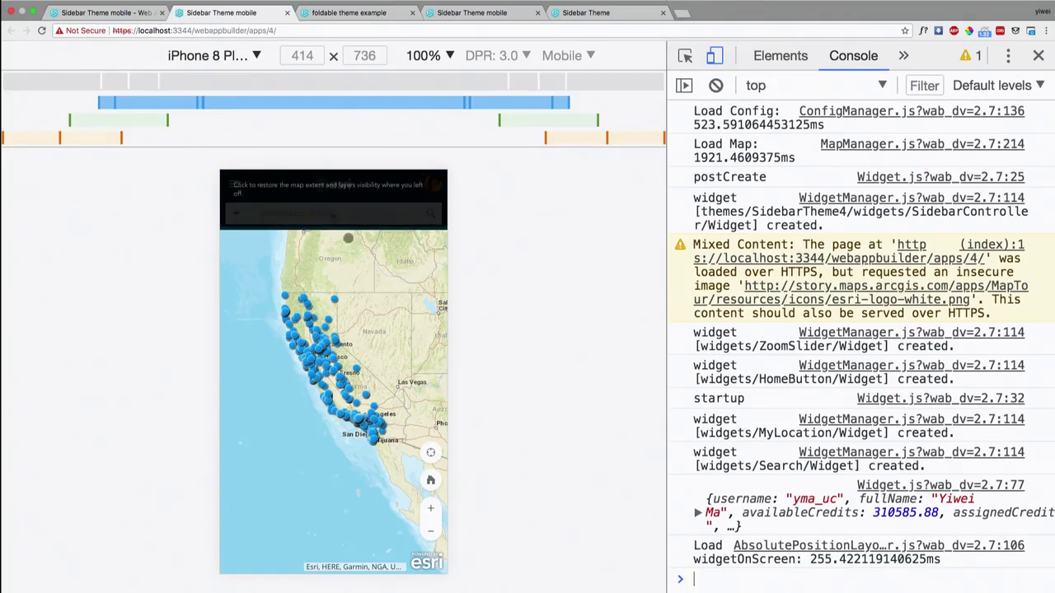
pyautogui.click(333, 221)
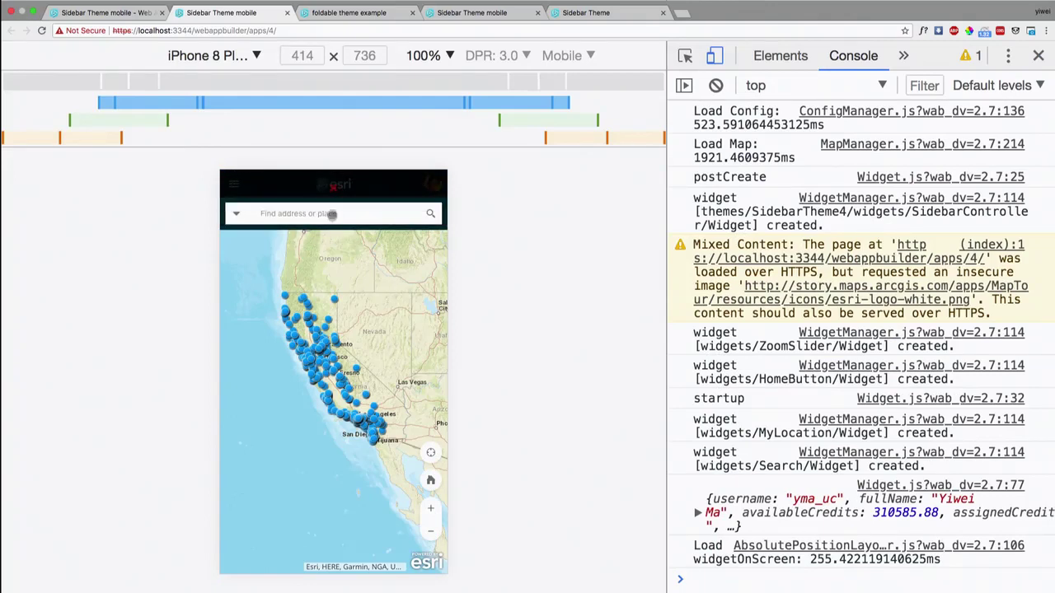
# Step: Show the Layer List with California_Farmers_Markets from the hamburger menu, then switch to PowerPoint
pyautogui.click(234, 185)
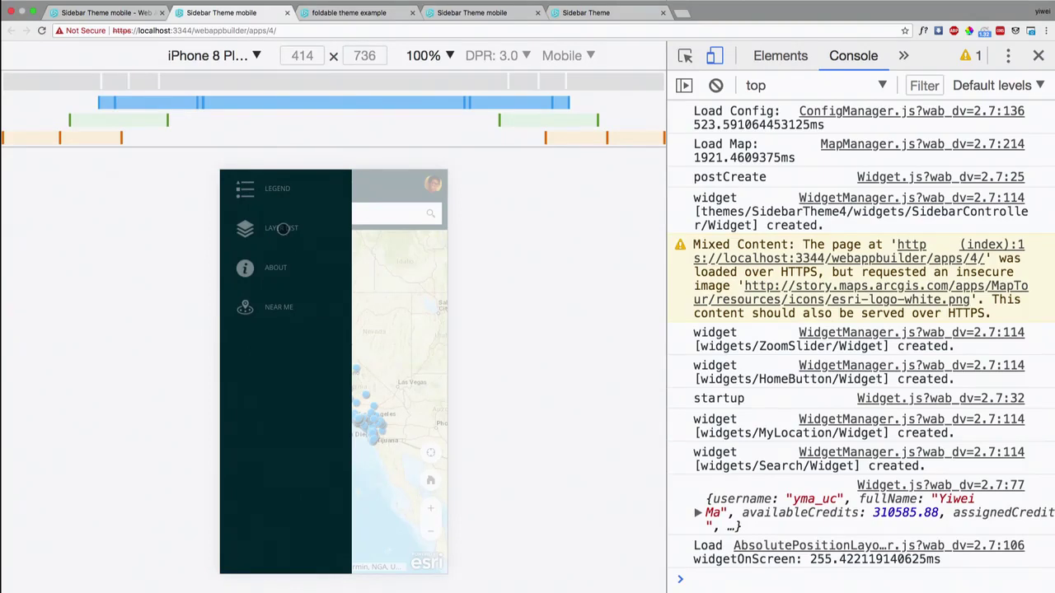
pyautogui.click(284, 230)
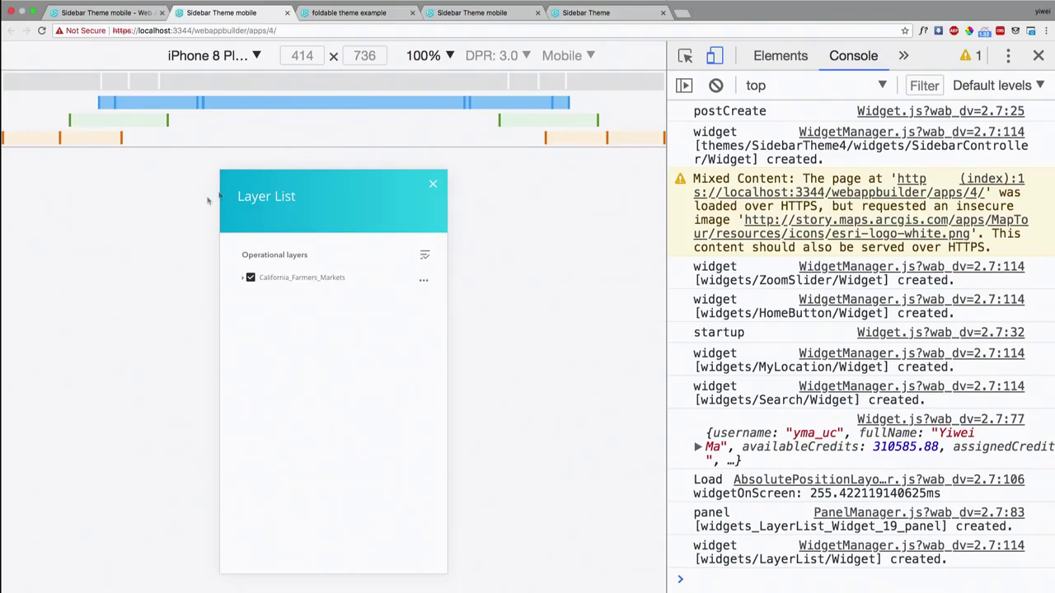
pyautogui.hotkey('ctrl', 'Left')
pyautogui.hotkey('ctrl', 'Left')
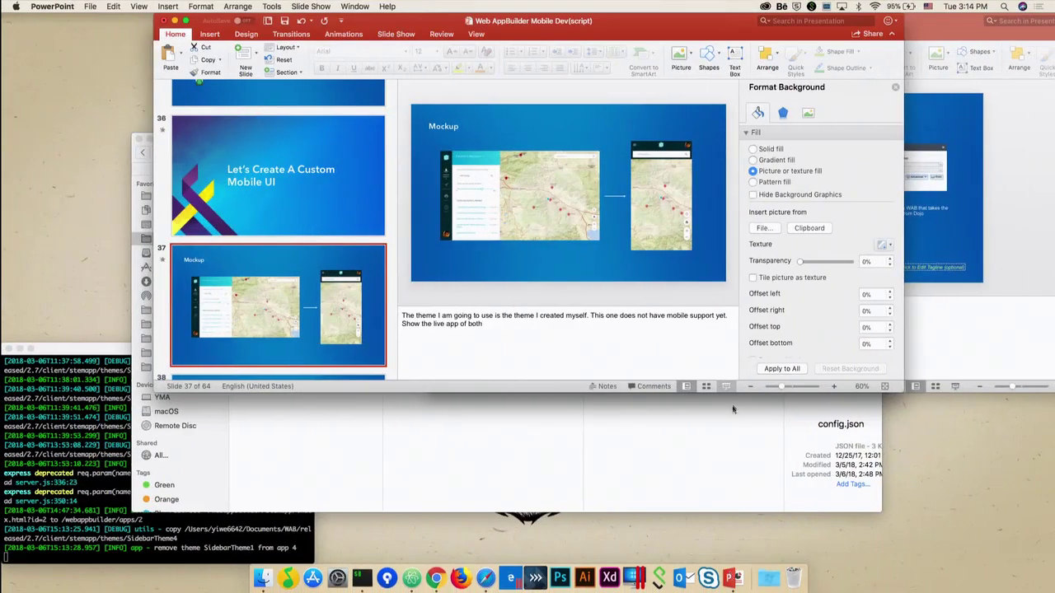
# Step: Present from the 'Mockup' slide and advance to 'Changes: Controller'
pyautogui.click(727, 387)
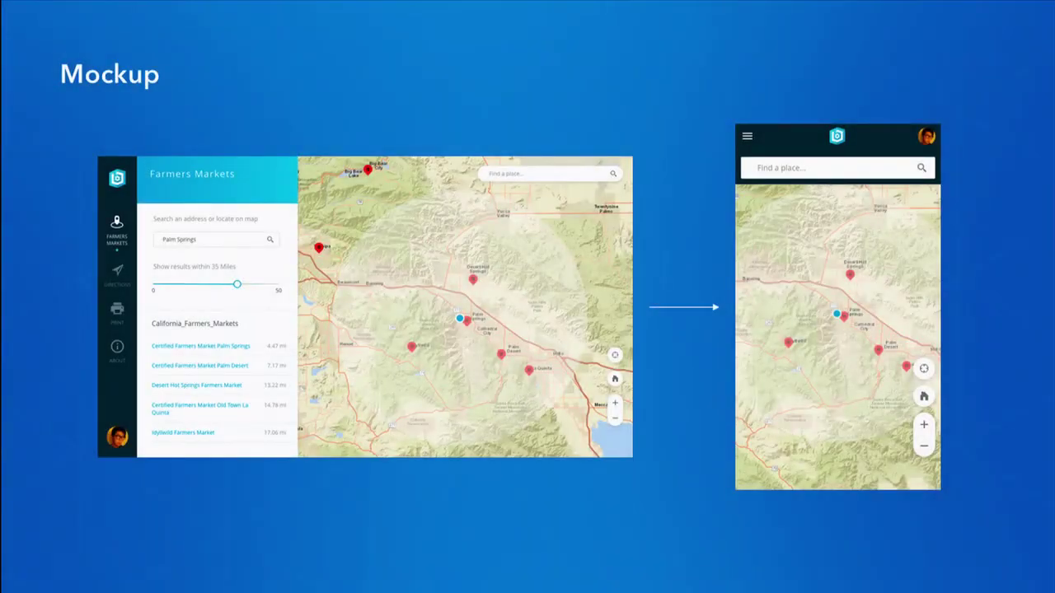
pyautogui.click(768, 500)
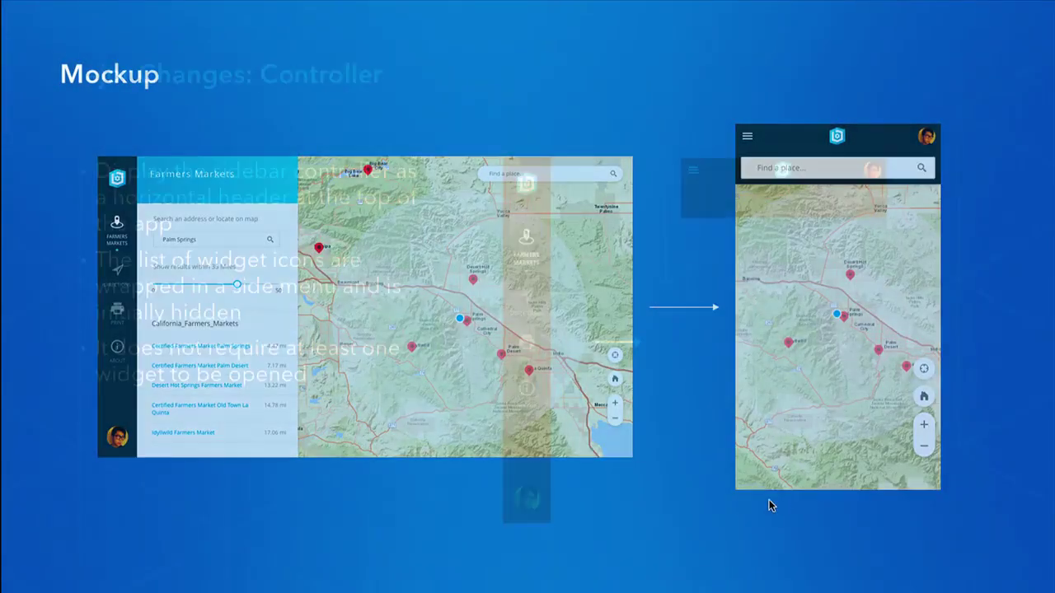